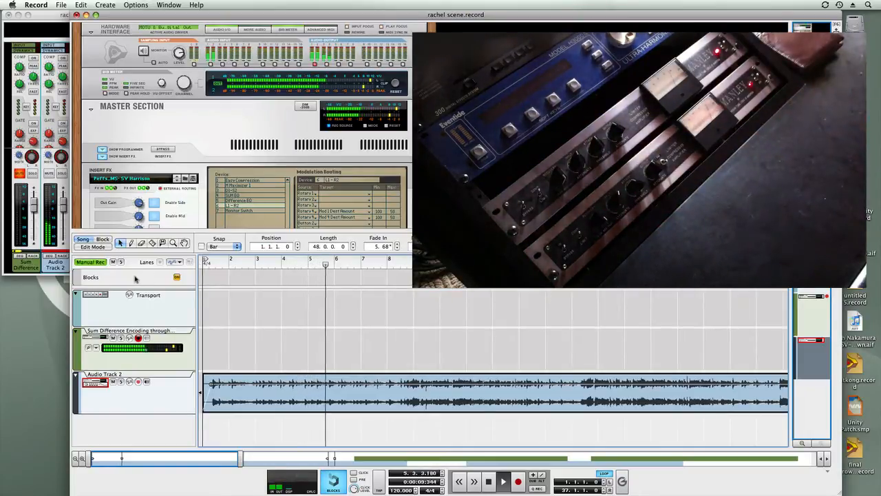
Toggle the master insert effects bypass during playback to compare the processed and unprocessed mix
scroll(237, 162, "down", 2)
scroll(236, 163, "down", 1)
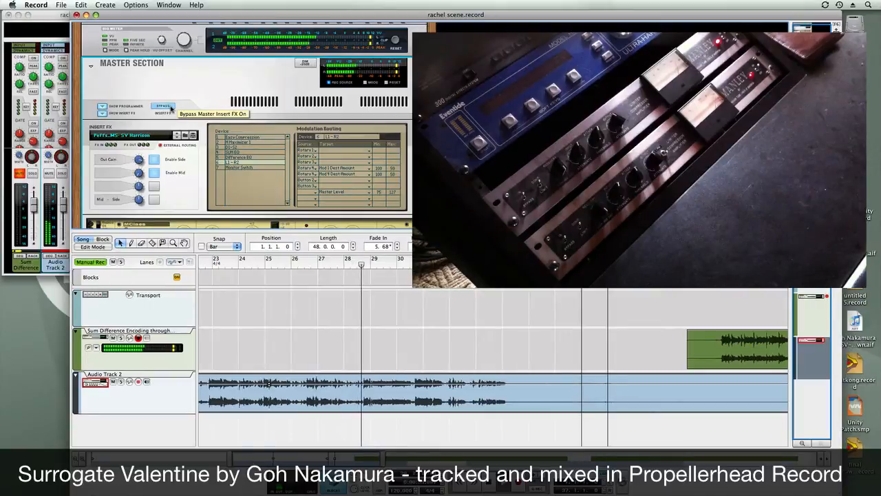
left_click(172, 109)
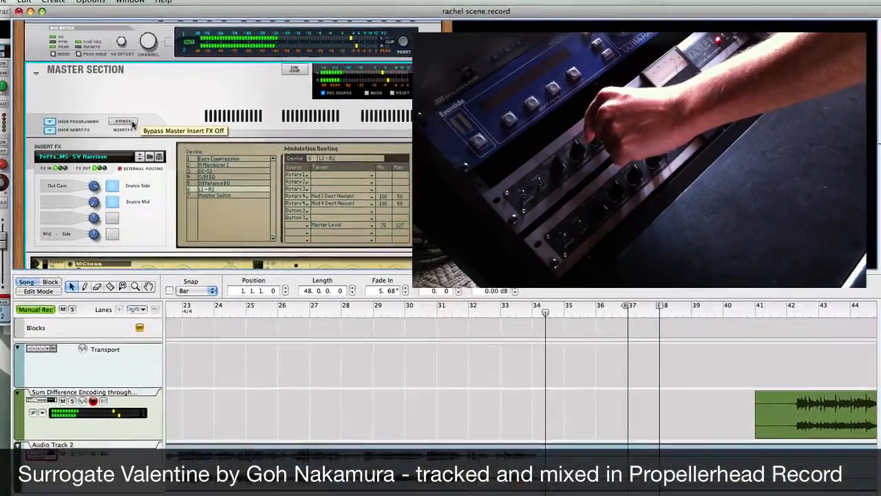
left_click(133, 123)
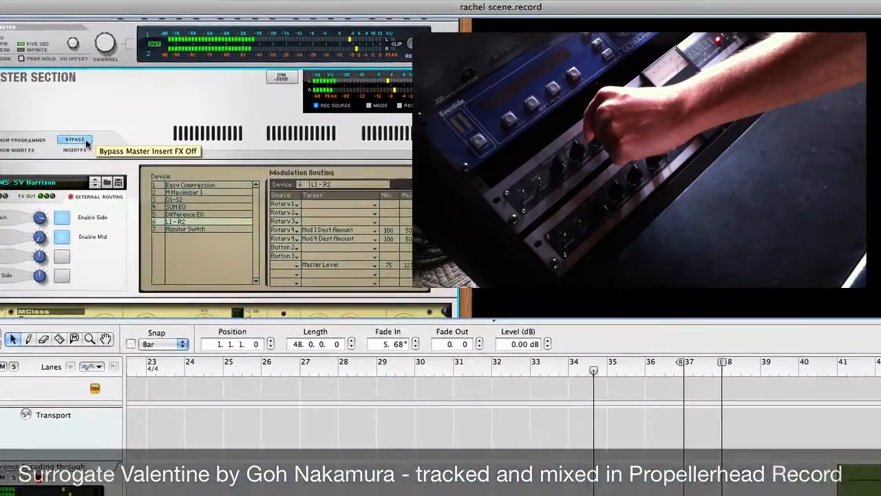
left_click(133, 123)
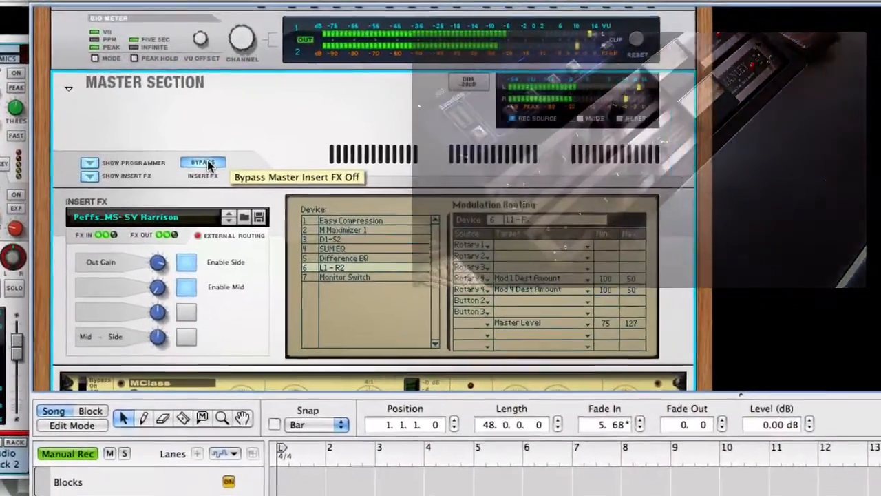
left_click(164, 105)
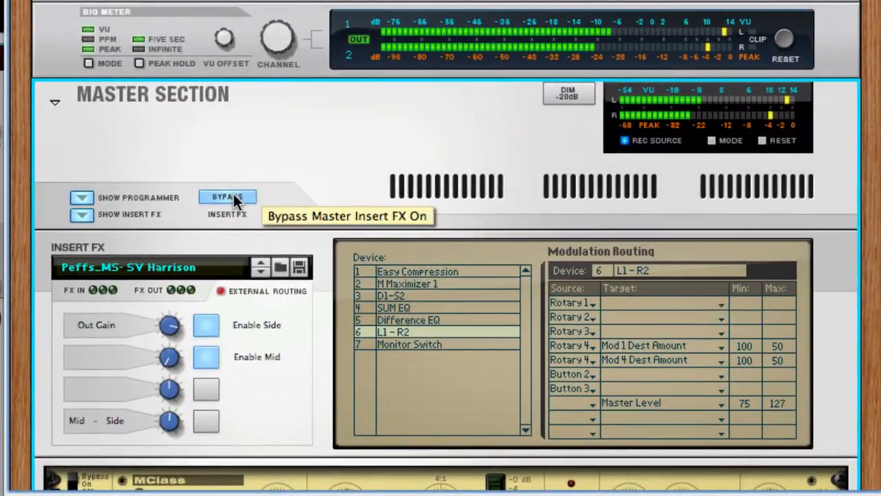
left_click(234, 197)
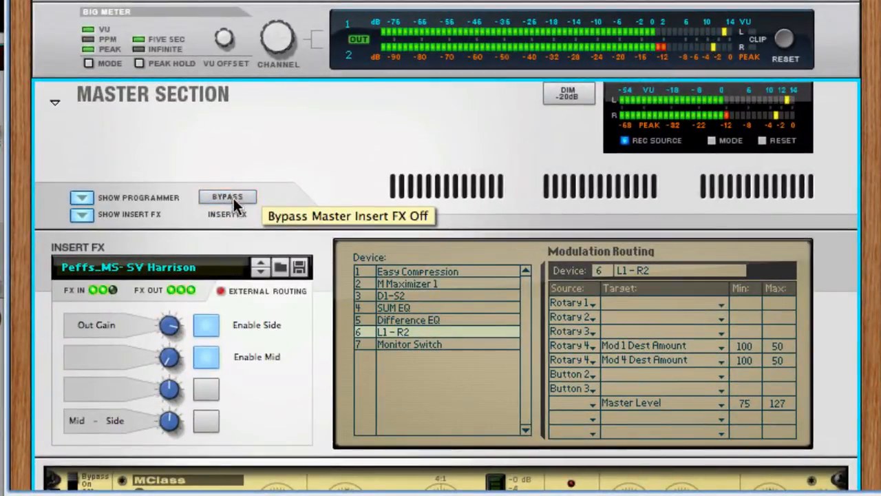
Disable the mid channel in the master insert effects to monitor only the side channel, and bring the difference EQ into view
left_click(210, 351)
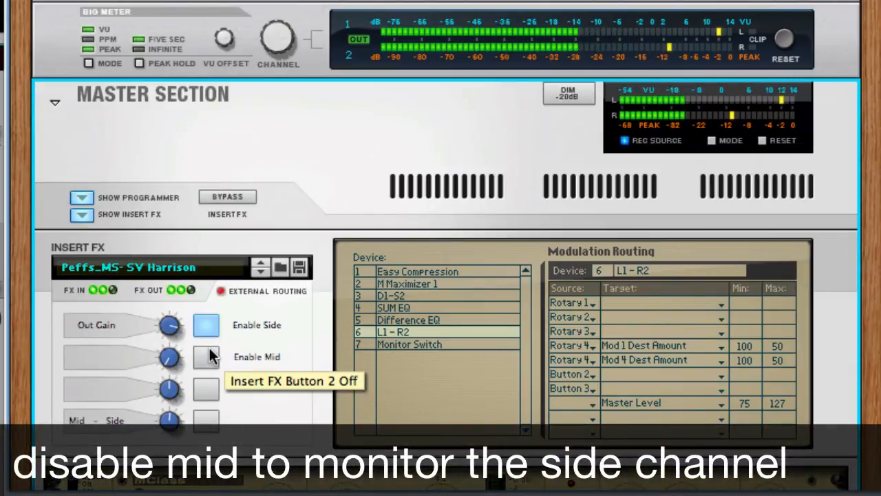
scroll(212, 354, "down", 5)
scroll(215, 347, "down", 15)
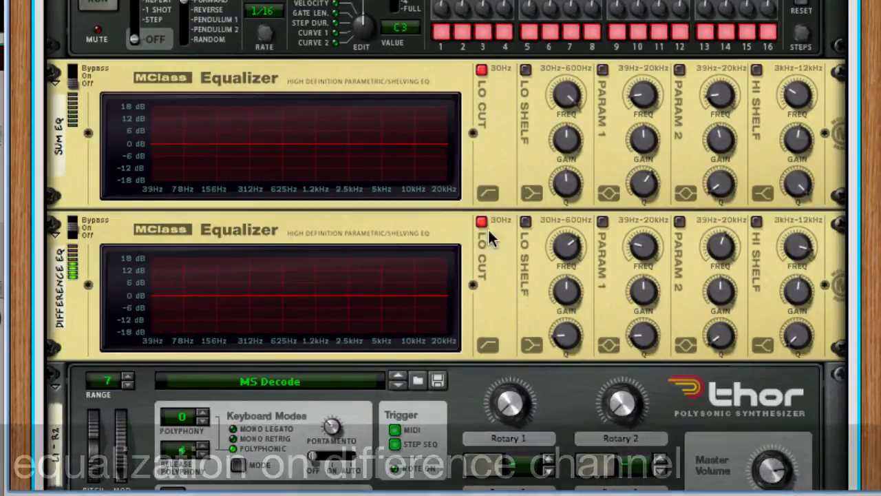
On the Difference EQ, enable the low shelf with a slight gain boost and Param 1 with a small gain cut
left_click(568, 290)
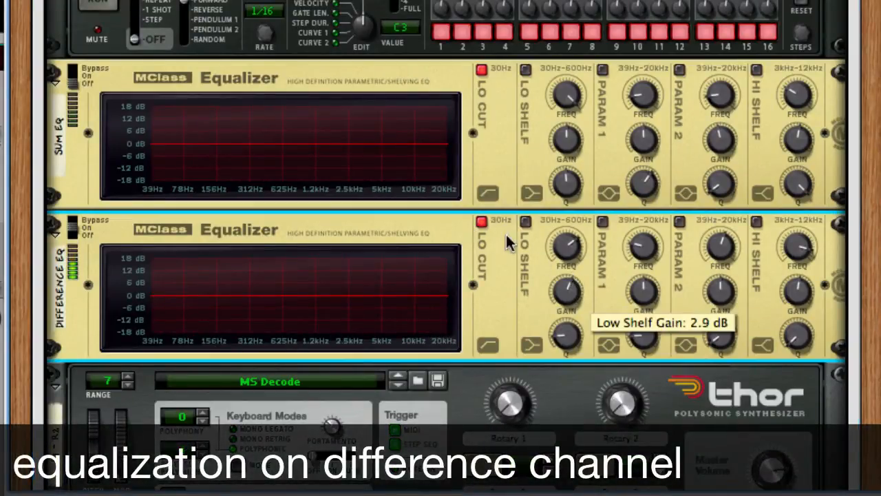
left_click(526, 222)
left_click_drag(567, 287, 573, 279)
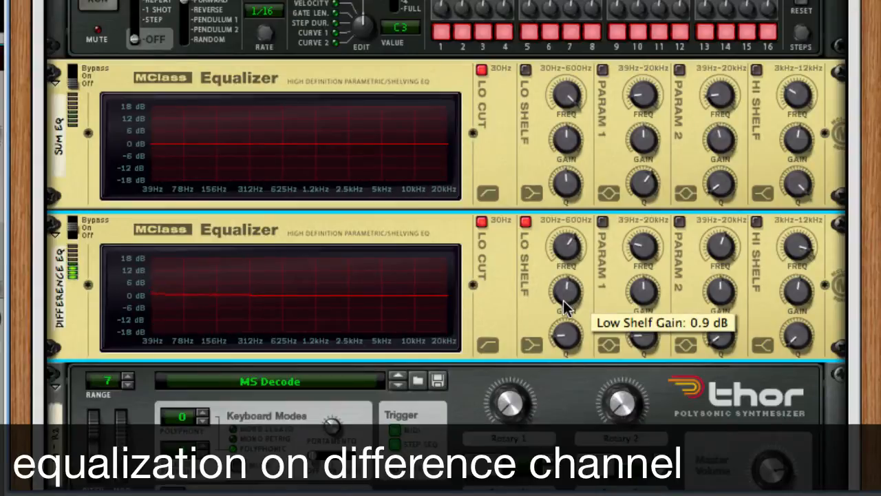
left_click_drag(564, 306, 564, 308)
left_click(603, 221)
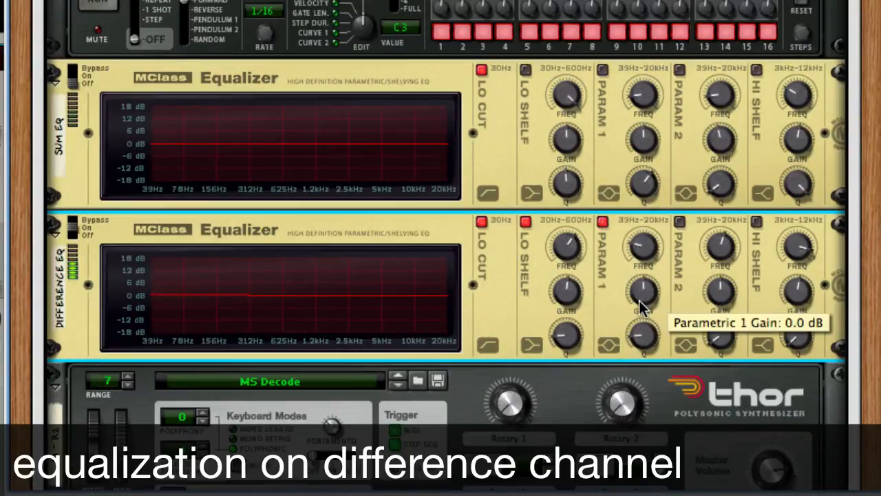
left_click_drag(639, 300, 641, 305)
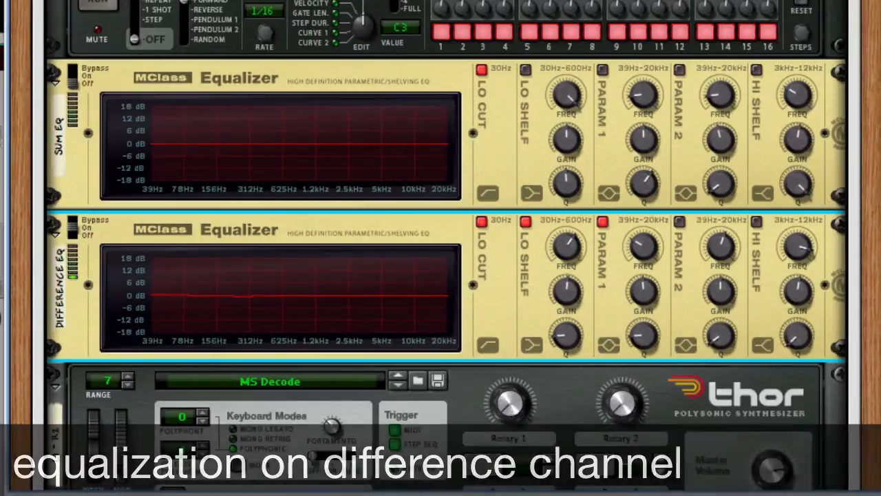
Enable the high shelf on the Difference EQ and adjust its gain, then re-enable the mid channel in the master insert effects
left_click(759, 224)
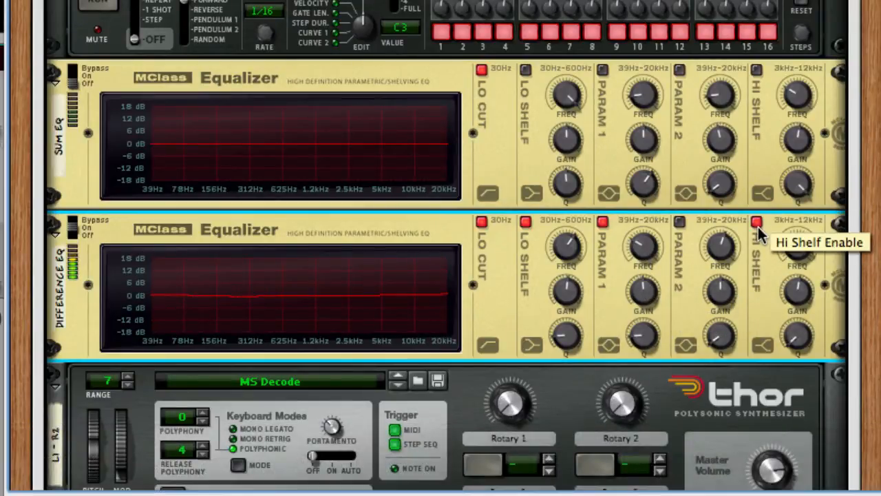
left_click_drag(797, 292, 801, 282)
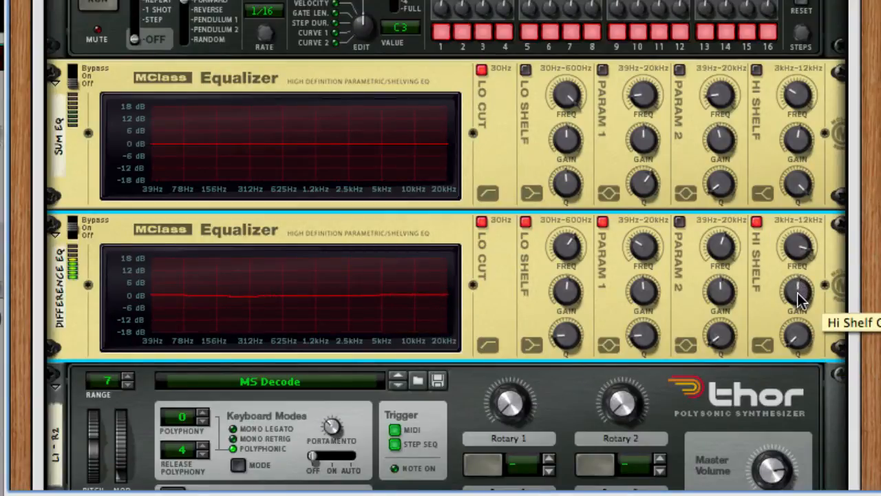
scroll(798, 292, "up", 15)
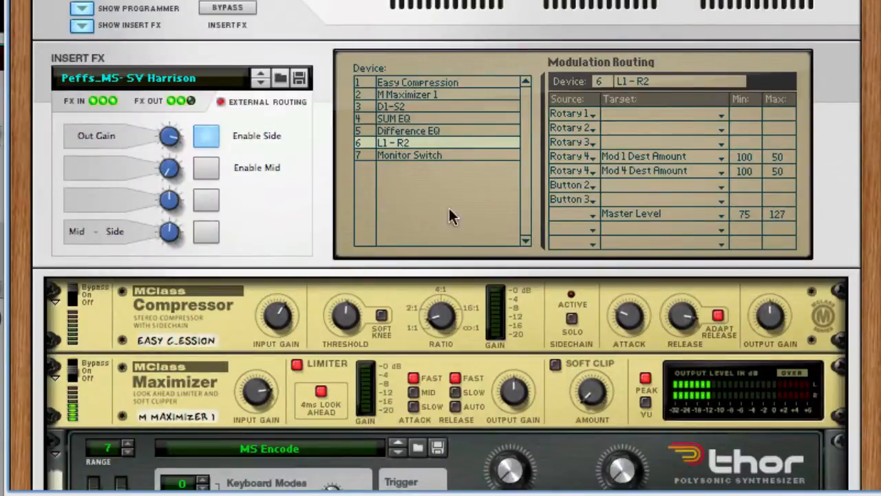
left_click(205, 168)
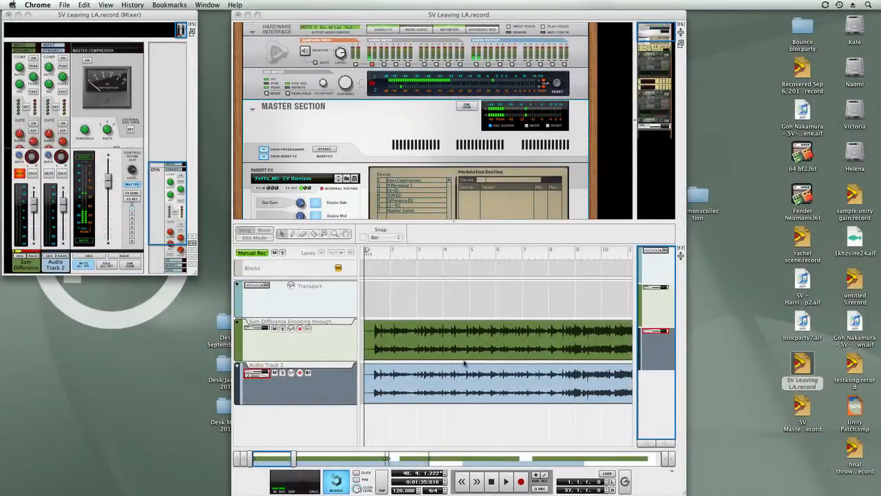
Switch to the SV Leaving LA project in Record and enlarge the rack area over the sequencer to show the insert effects devices
left_click(310, 399)
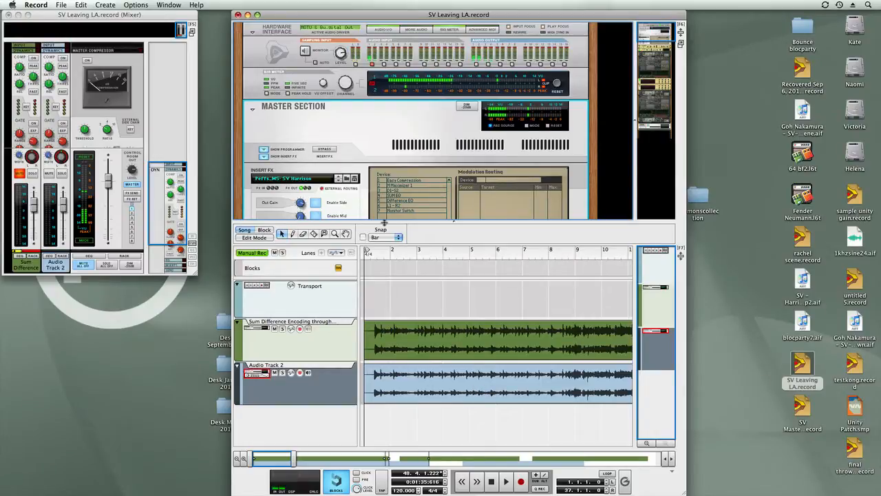
left_click_drag(384, 222, 408, 449)
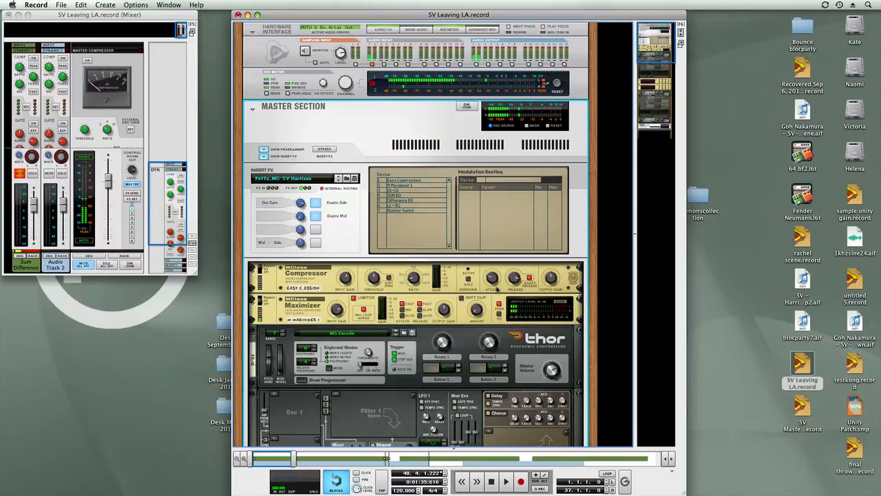
scroll(497, 289, "down", 8)
scroll(493, 297, "up", 8)
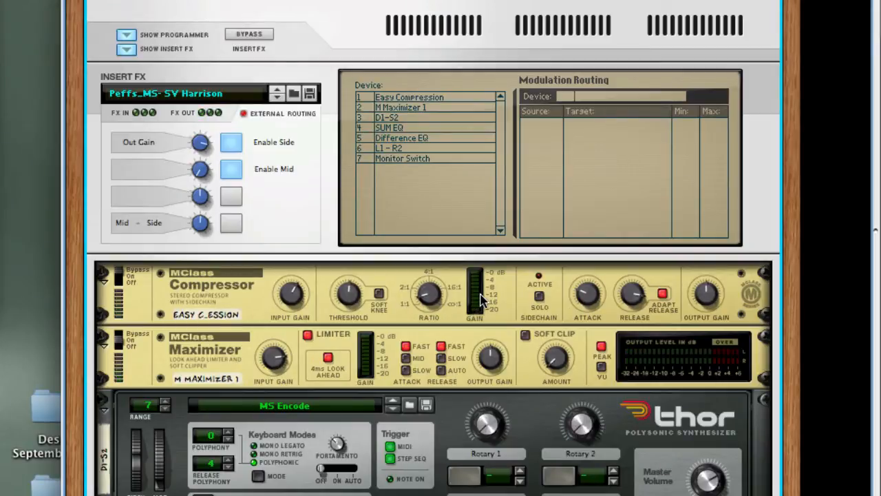
Flip the rack to its rear and examine the cabling from the MS encoder through both equalizers to the decoder and monitor switch
key("Tab")
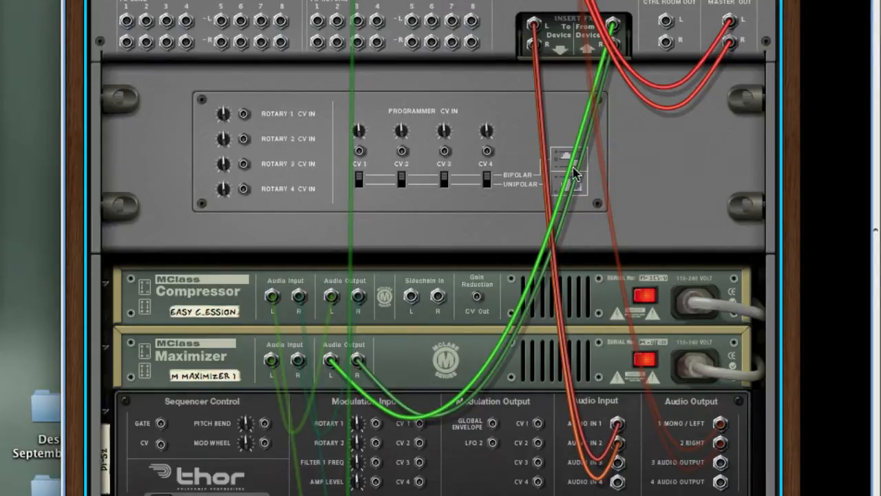
left_click(617, 425)
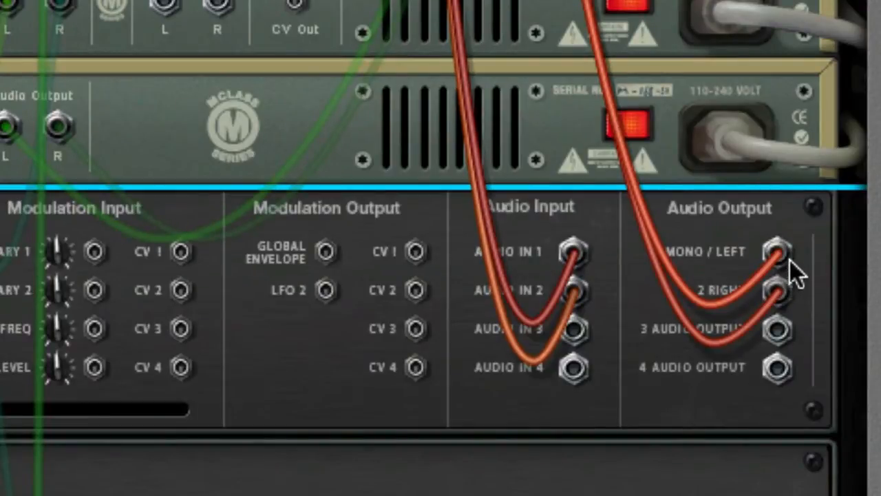
mouse_move(779, 281)
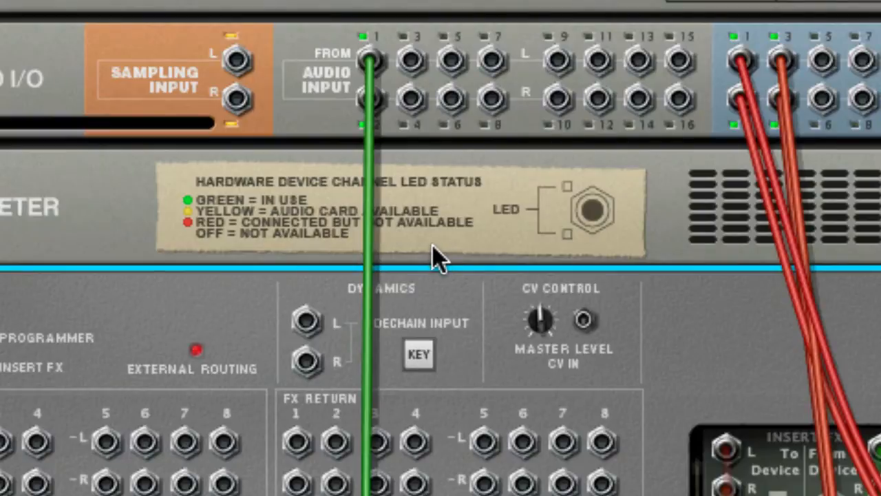
scroll(432, 255, "down", 3)
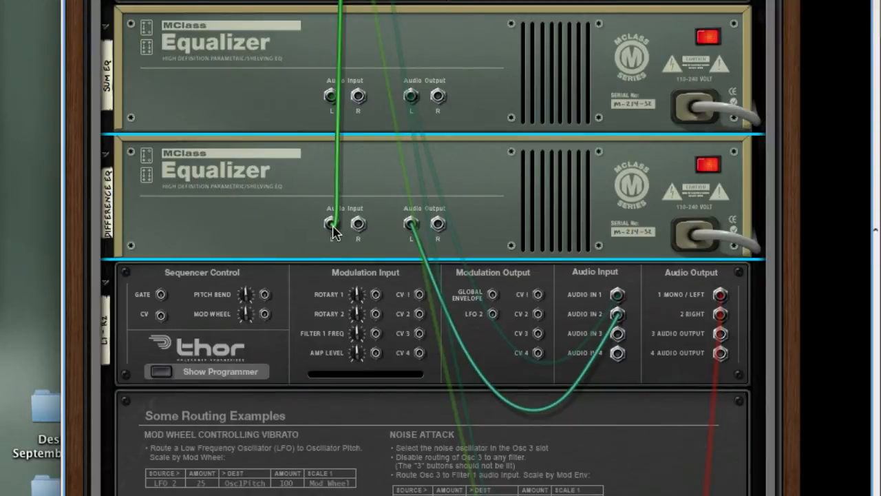
mouse_move(334, 231)
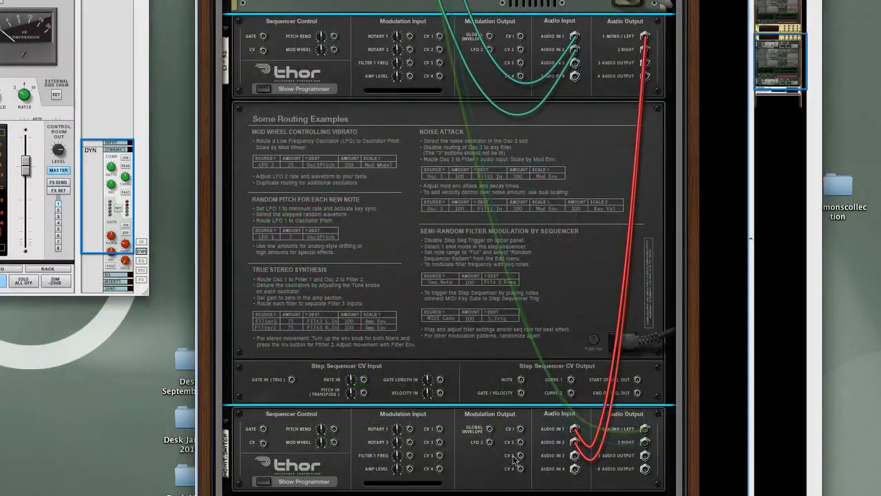
left_click(502, 469)
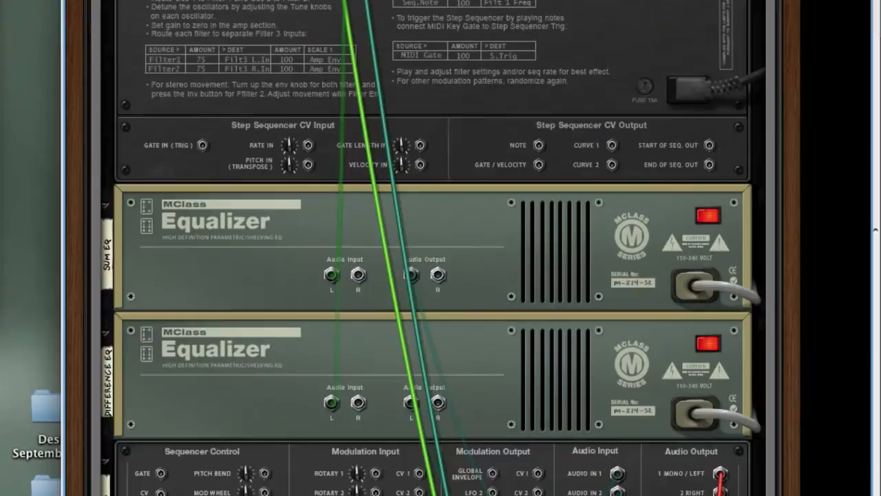
scroll(433, 248, "up", 15)
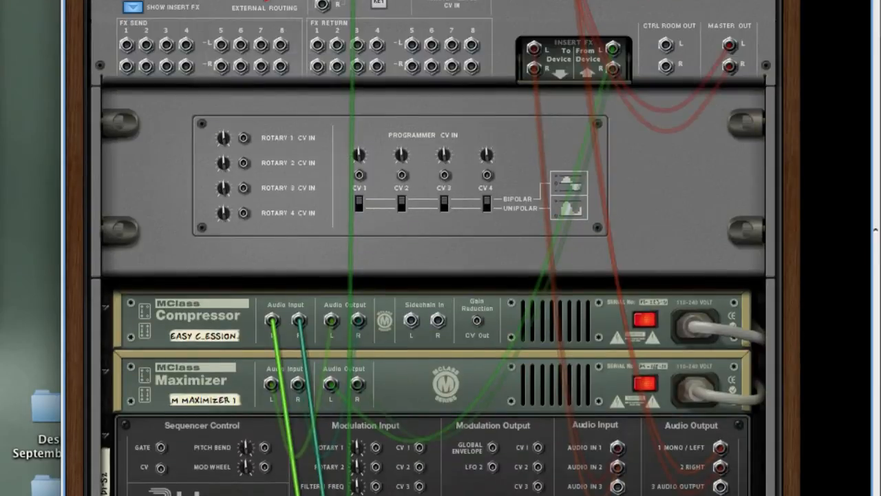
Examine the Compressor and Maximizer from front and rear, including their cabling back to the master section's insert inputs
left_click(410, 337)
key("Tab")
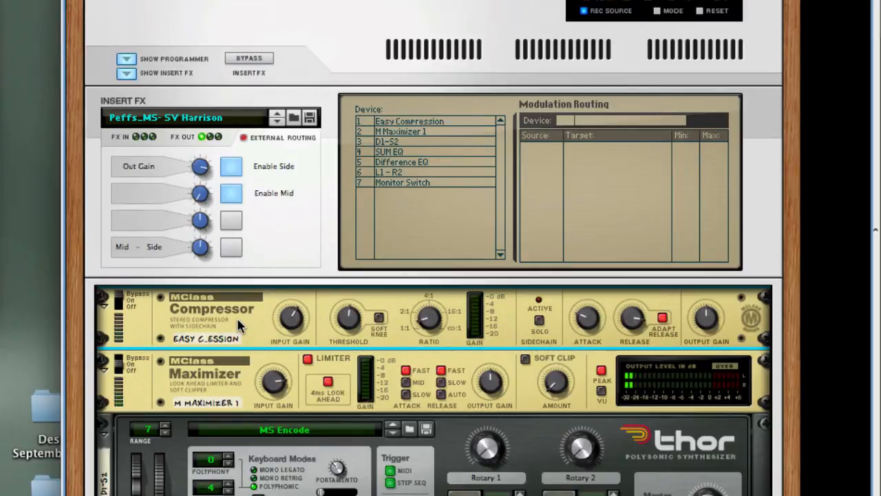
left_click(234, 398)
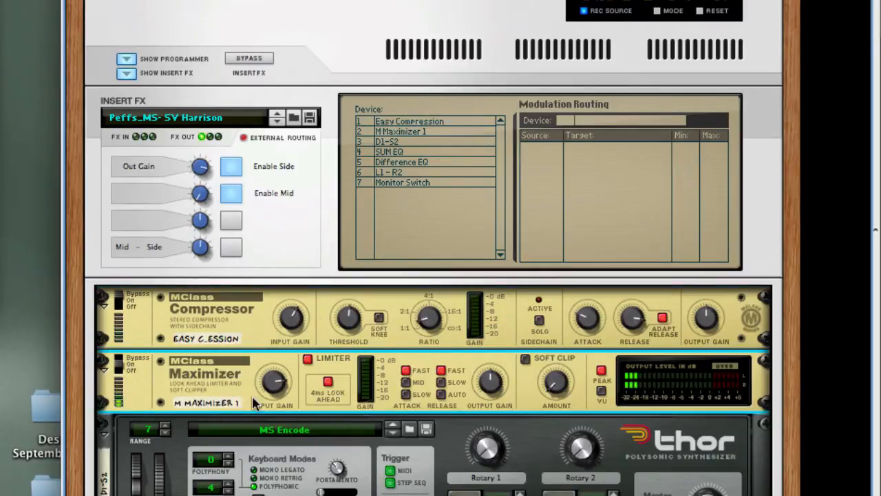
key("Tab")
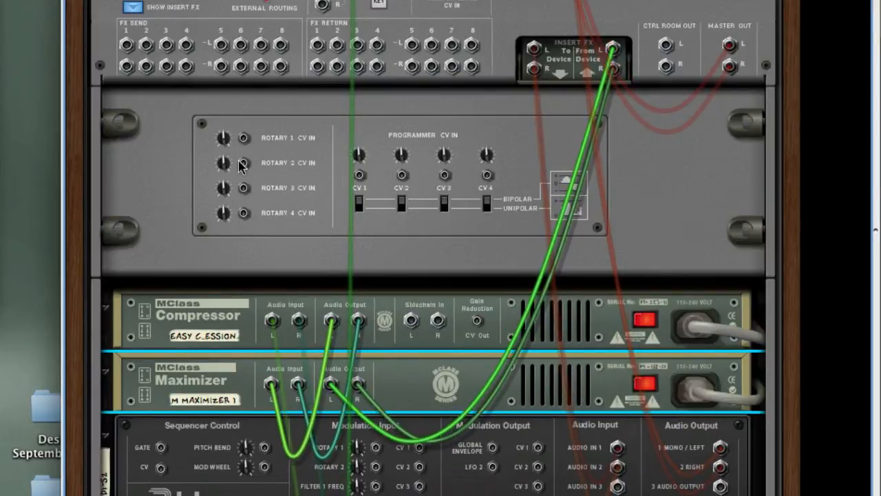
left_click(647, 21)
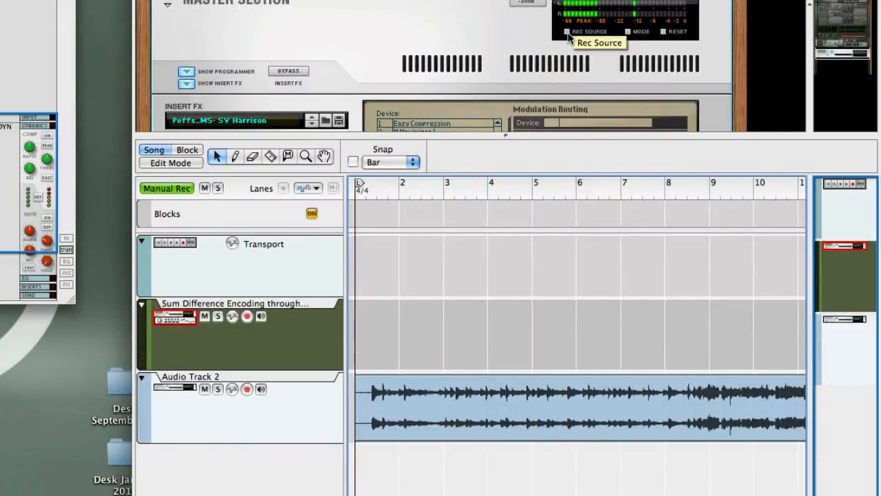
Enable the master section as a recording source and arm the Sum Difference Encoding track for recording
left_click(567, 31)
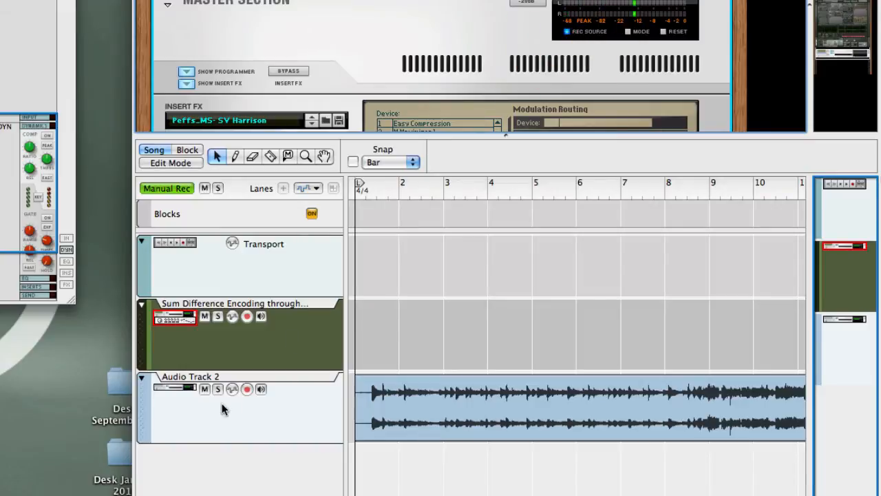
left_click(198, 334)
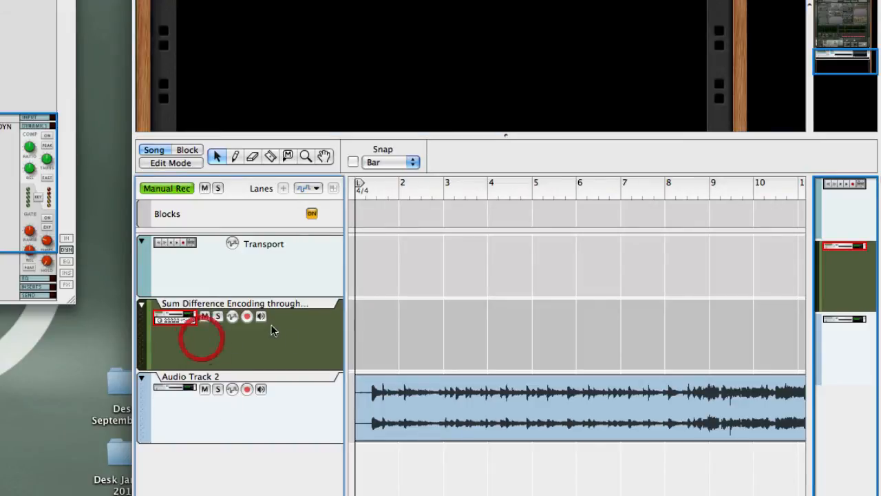
left_click(248, 317)
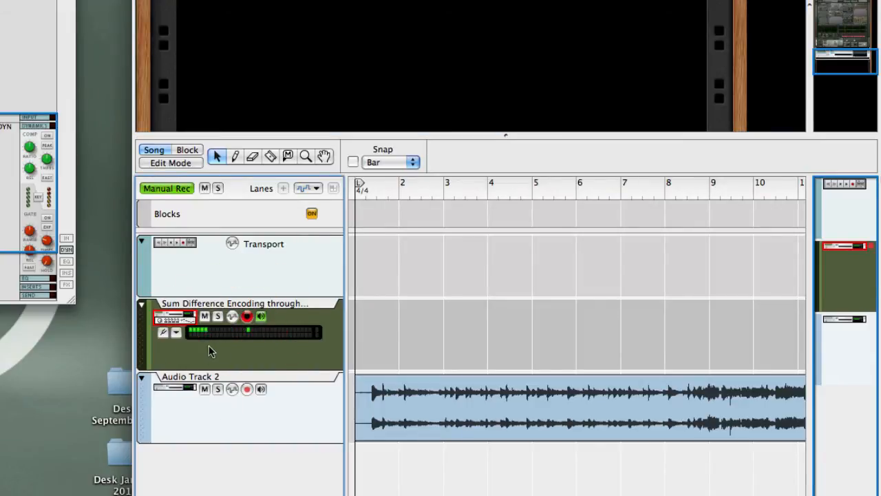
Set the Sum Difference Encoding track to stereo input with the Master Section as its recording source
left_click(177, 332)
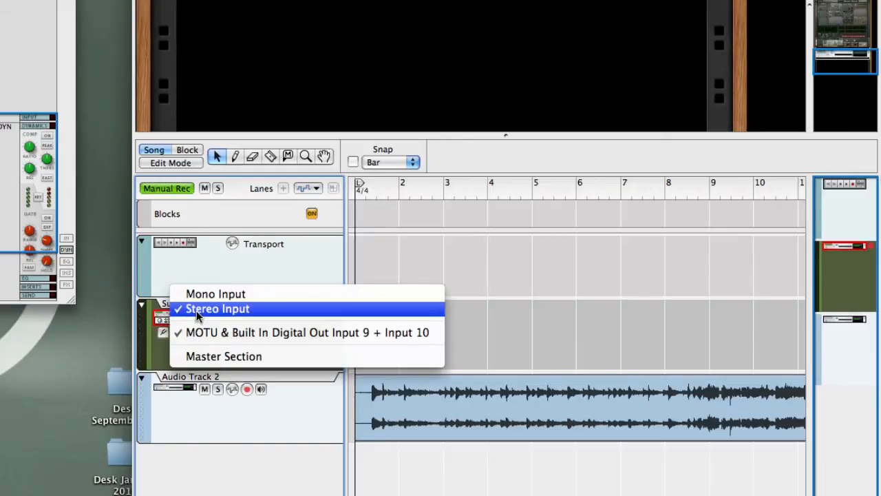
left_click(198, 313)
left_click(179, 336)
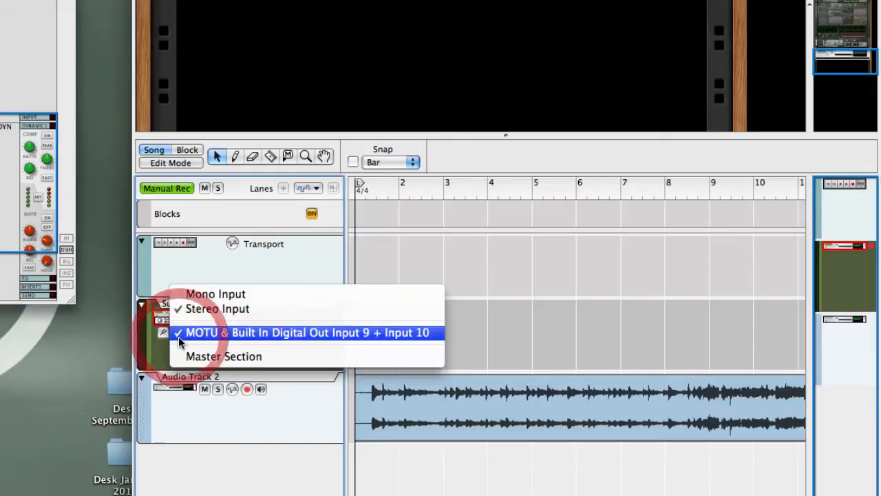
left_click(293, 356)
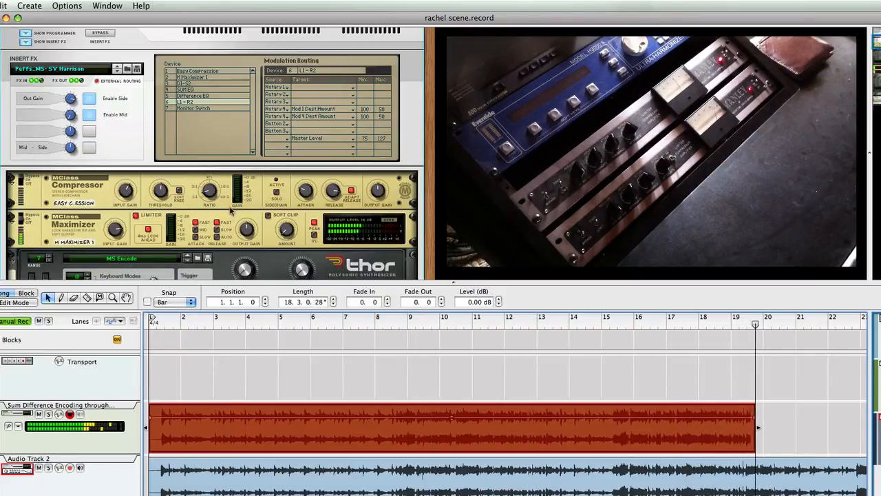
While the track records, examine the insert devices from the Compressor and Maximizer through the MS Encode Thor, equalizers and MS Decode Thor, including their modulation routing
scroll(225, 211, "down", 3)
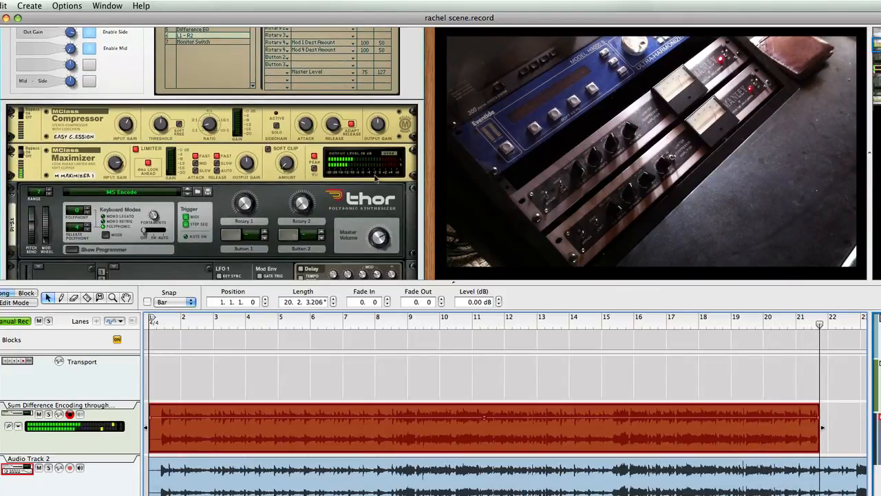
left_click(431, 191)
scroll(428, 145, "down", 3)
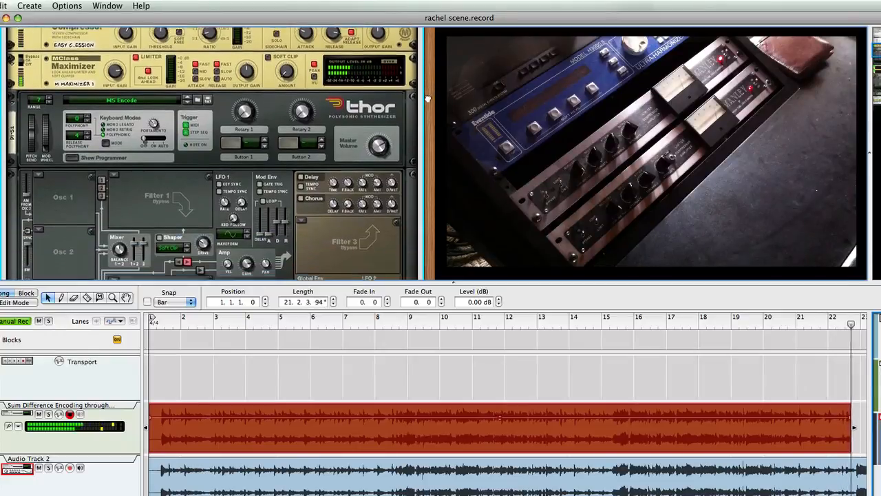
scroll(432, 235, "down", 4)
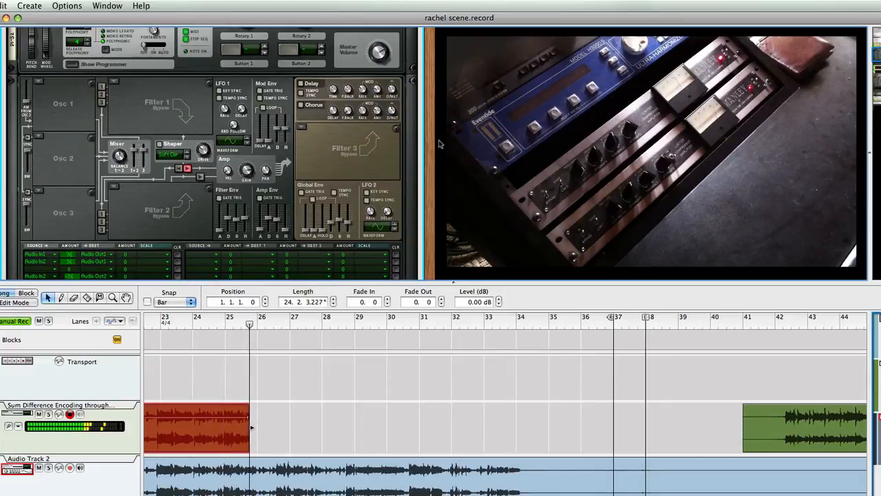
scroll(433, 220, "down", 4)
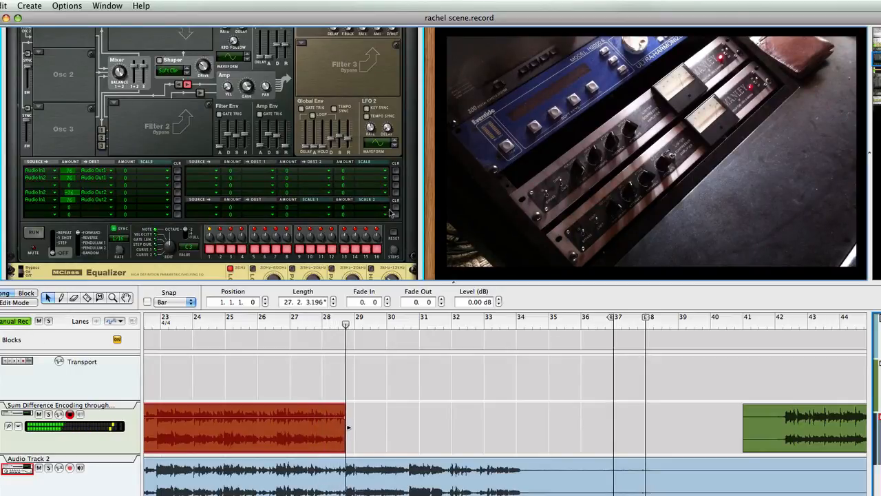
scroll(427, 229, "down", 1)
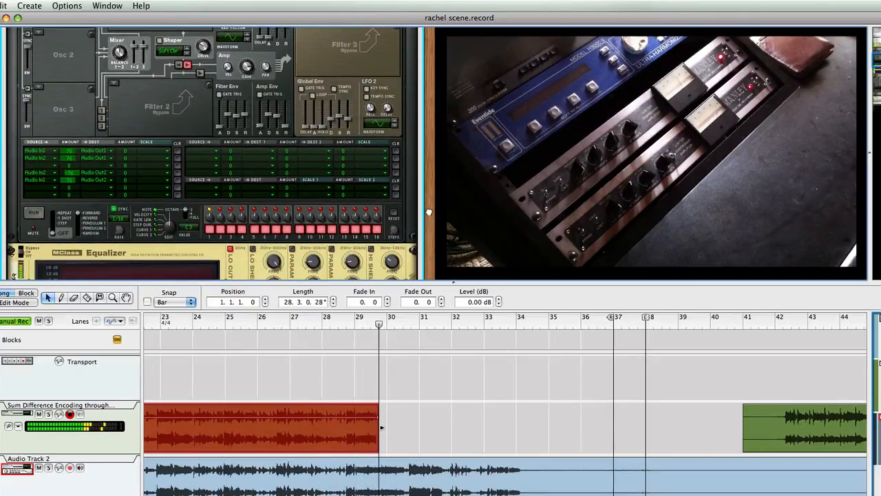
scroll(427, 207, "down", 5)
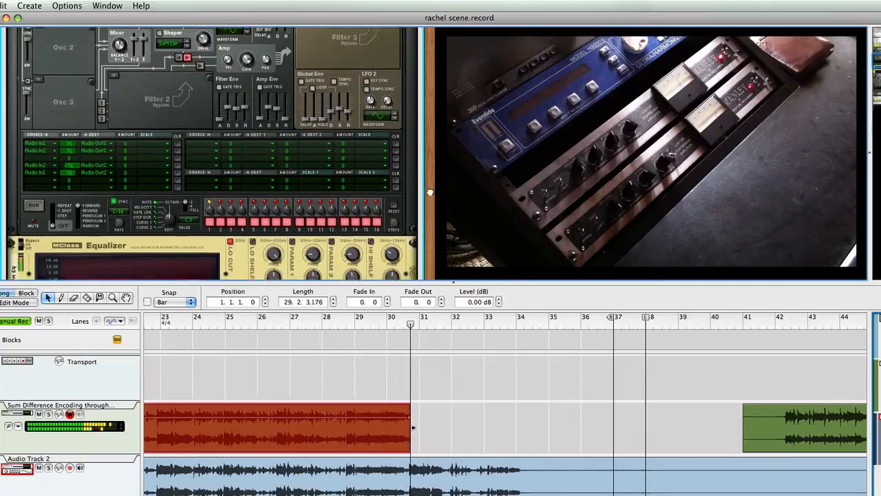
scroll(425, 182, "down", 5)
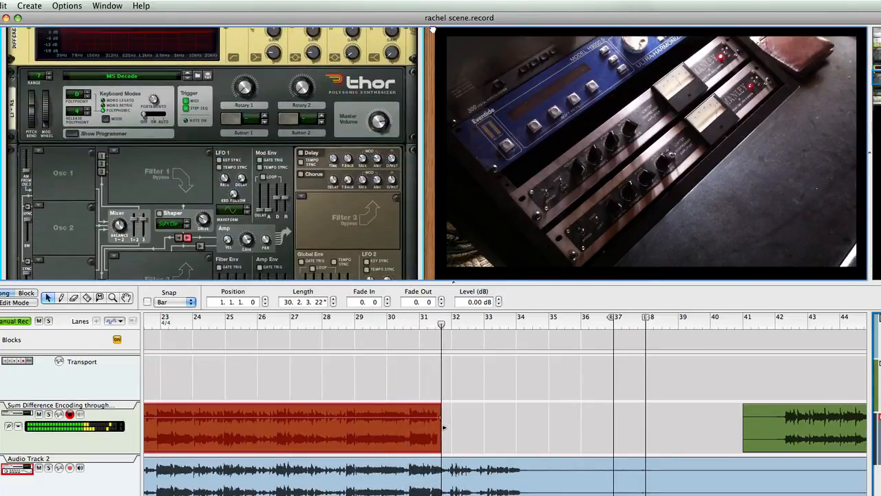
scroll(432, 200, "up", 4)
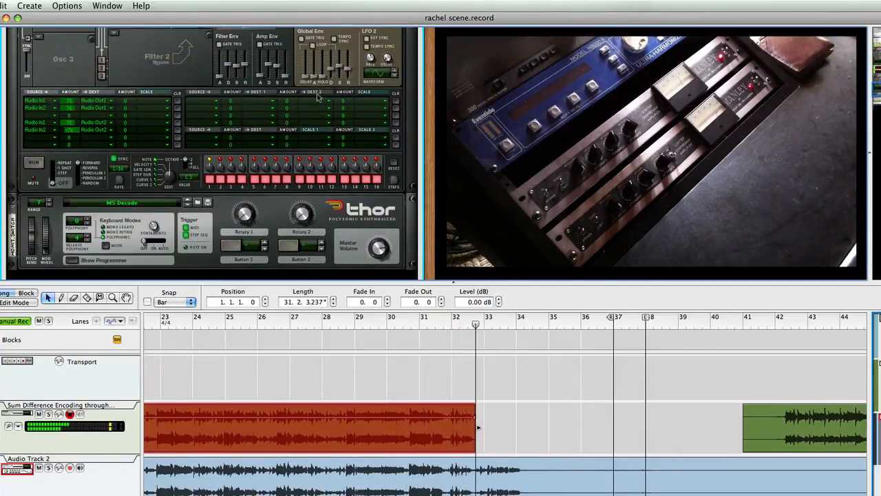